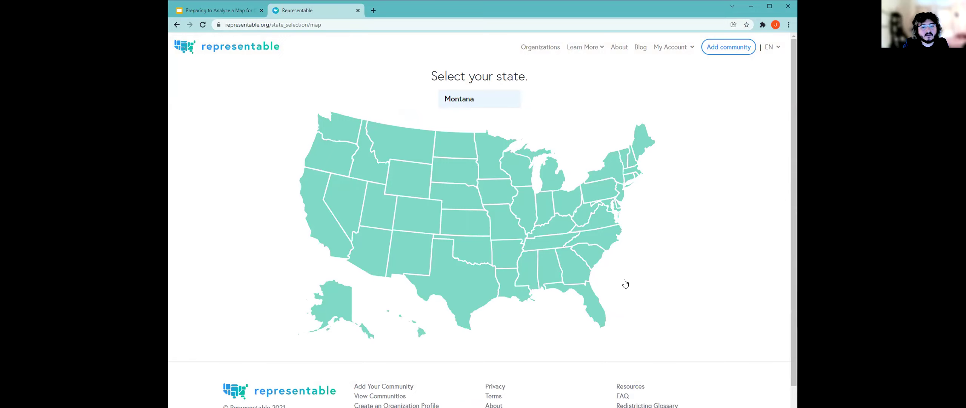
- Open the Florida communities map and preview the outlines of the listed communities in the southern part of the state
click(610, 308)
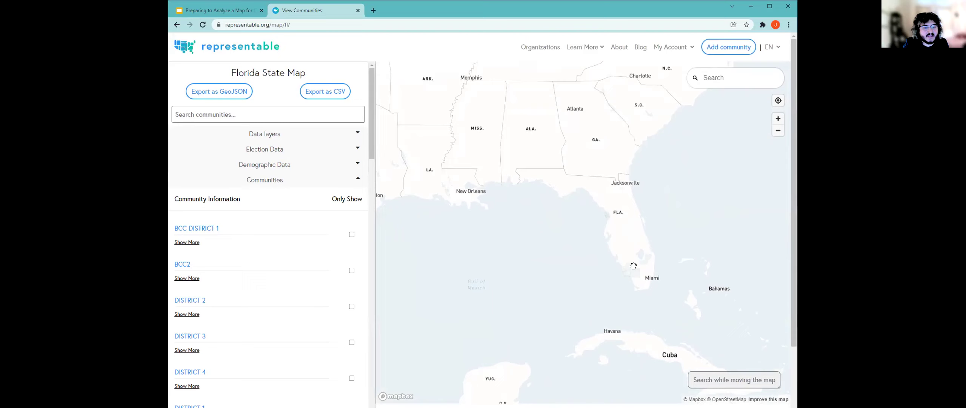
scroll(633, 266, up, 5)
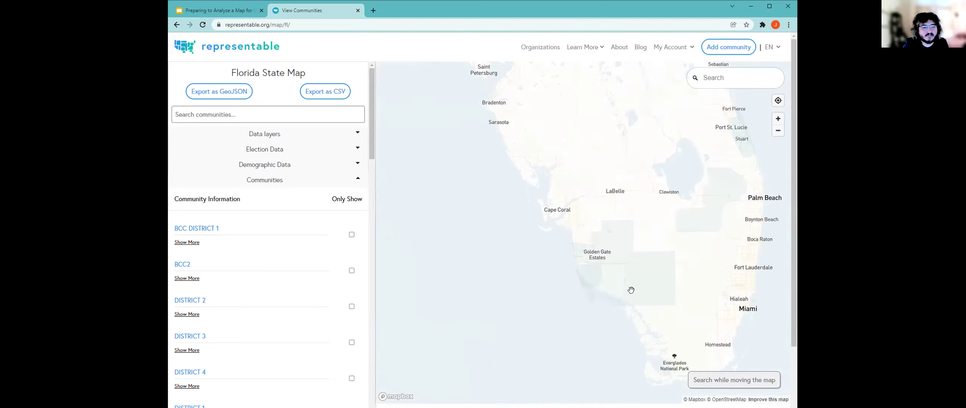
drag(646, 243, 595, 253)
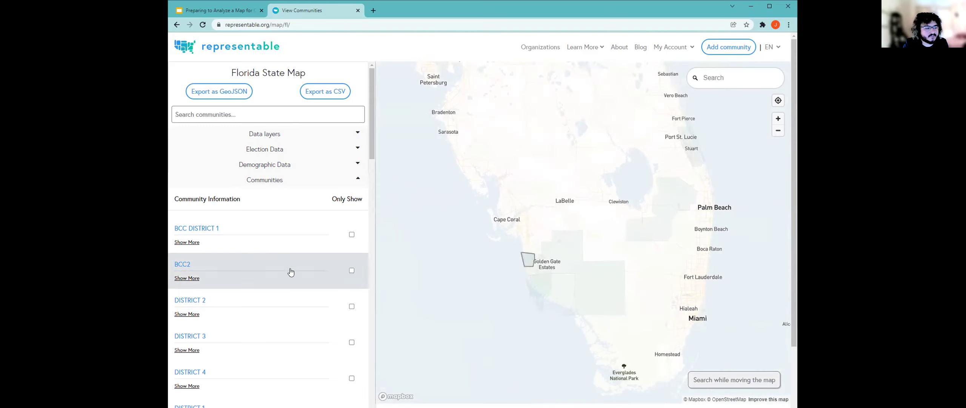
scroll(288, 235, down, 1)
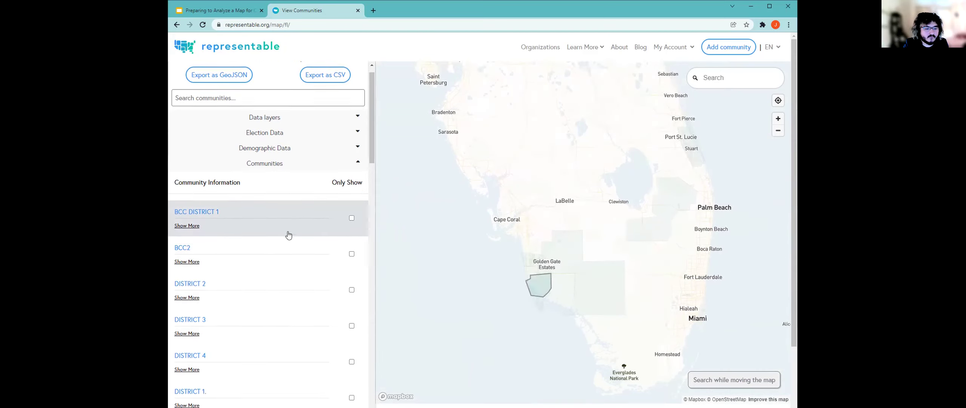
scroll(289, 235, down, 3)
right_click(301, 310)
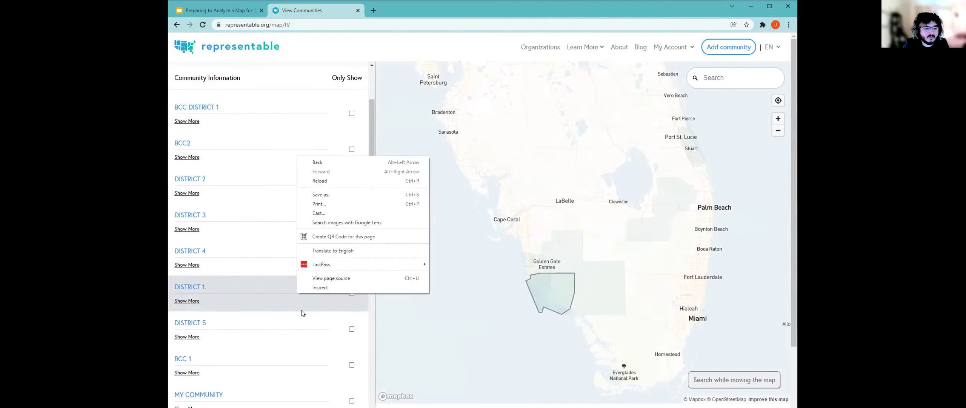
click(294, 281)
scroll(285, 328, down, 5)
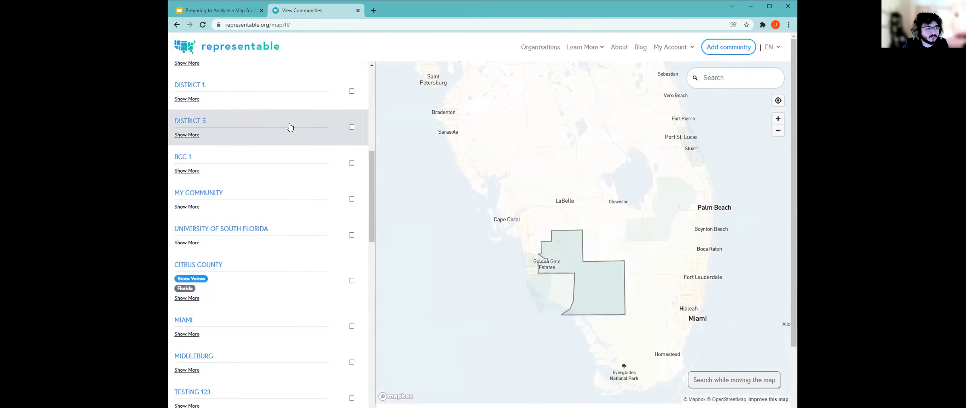
- Zoom to the "District 1." community, expand its details, and open its own map page
click(283, 94)
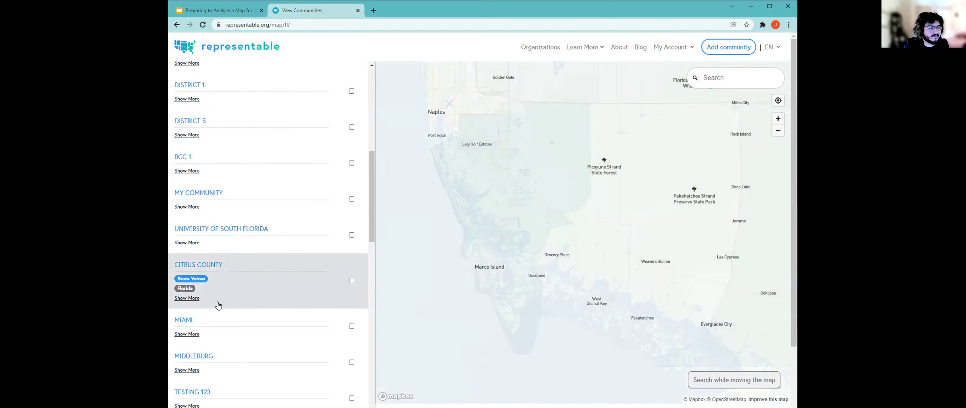
click(188, 99)
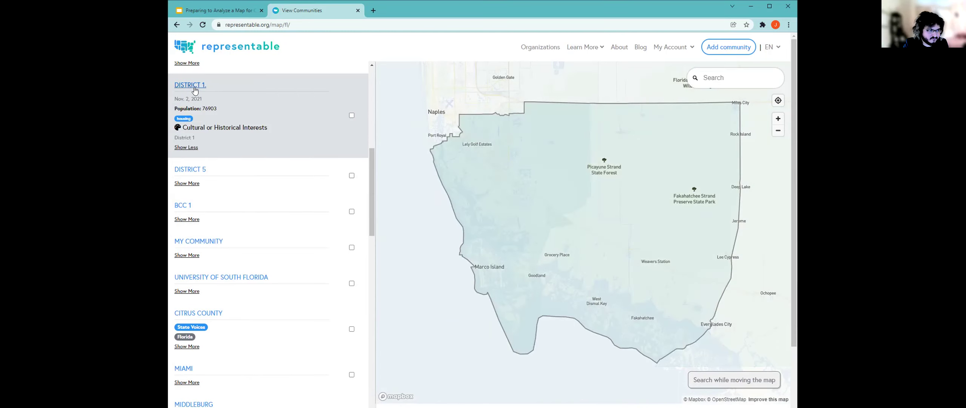
click(195, 90)
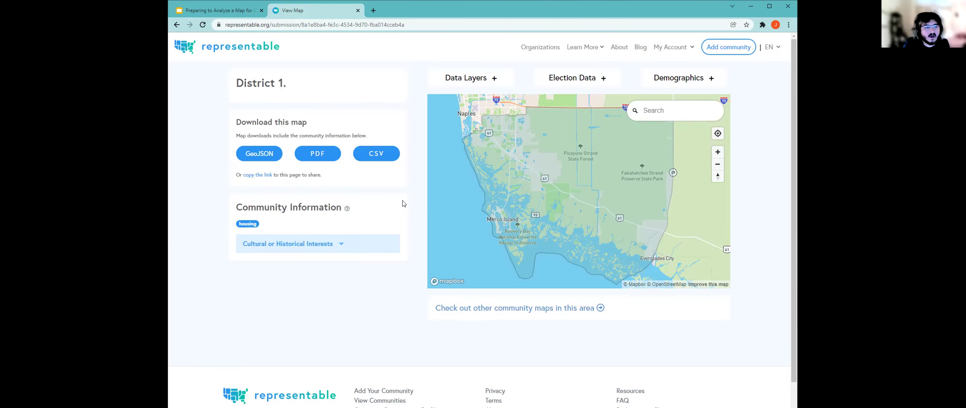
- Overlay the State Senate Districts data layer on the community map and show all of southern Florida
click(495, 79)
scroll(706, 147, down, 4)
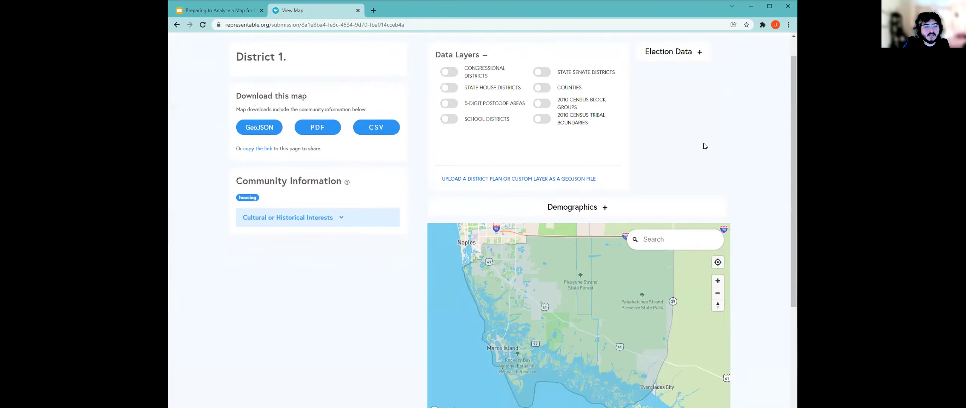
scroll(750, 170, up, 3)
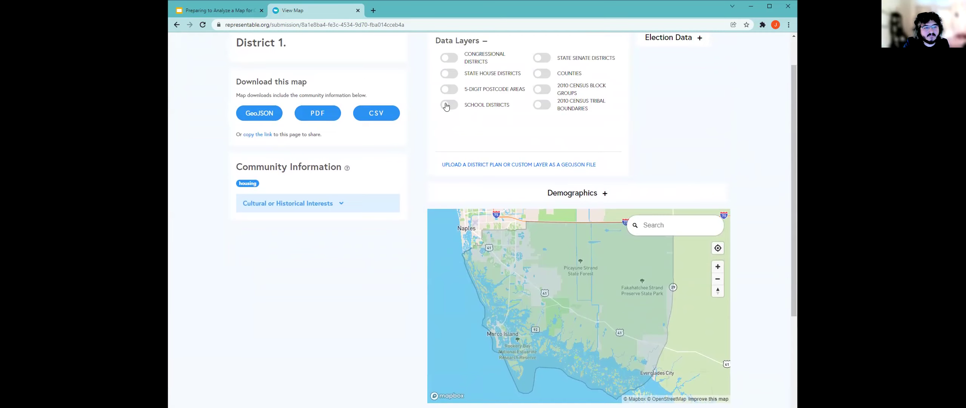
click(542, 59)
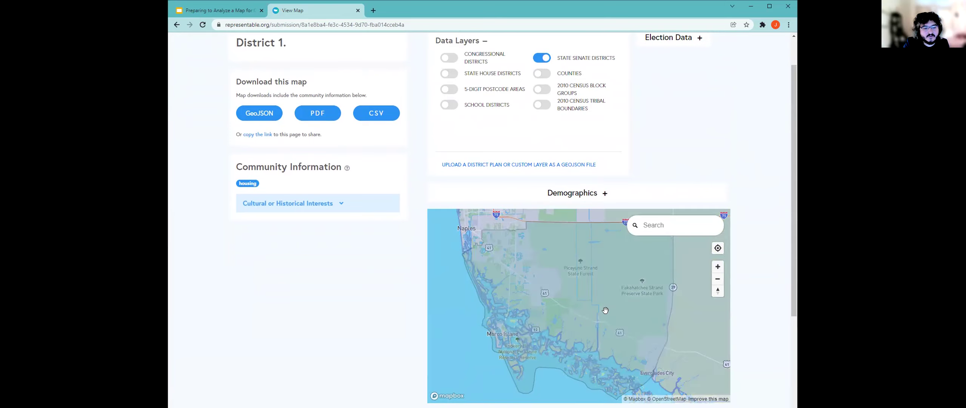
drag(569, 359, 517, 351)
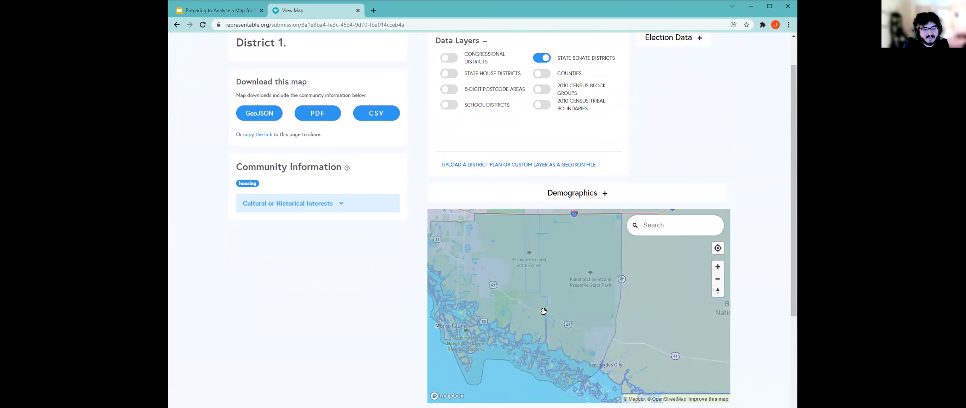
scroll(543, 310, down, 5)
scroll(543, 310, down, 3)
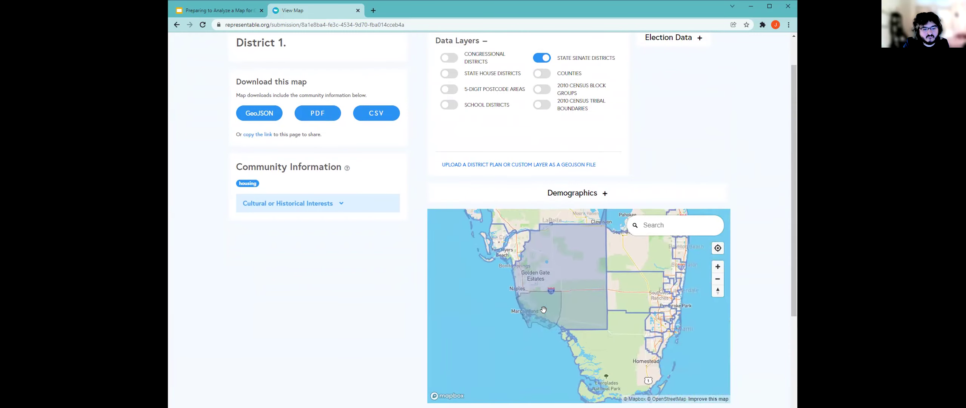
- Identify the State Senate district containing the community and compare their boundaries at several zoom levels
mouse_move(522, 283)
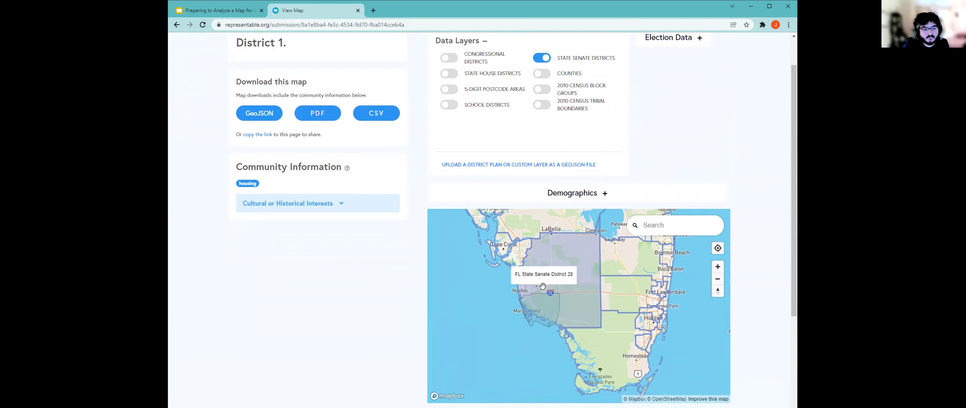
scroll(542, 303, up, 1)
scroll(542, 302, up, 3)
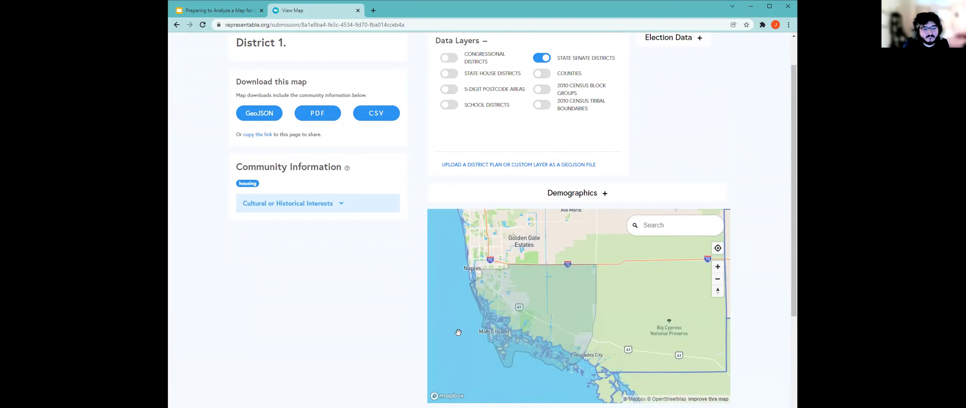
scroll(519, 332, down, 2)
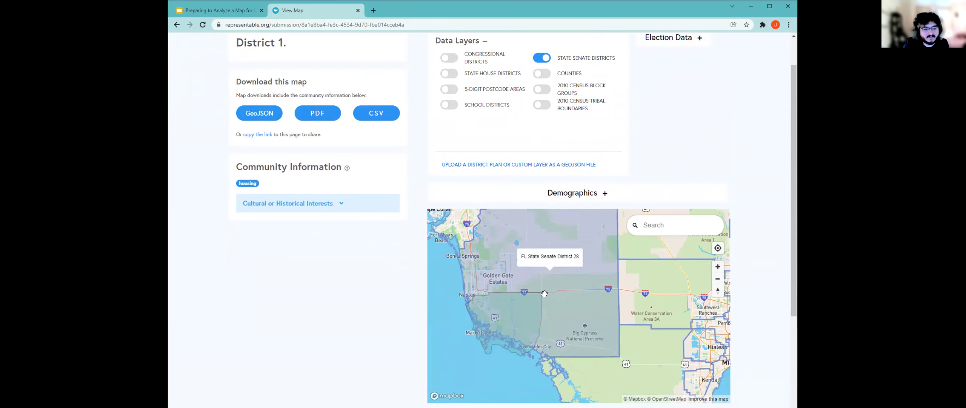
scroll(498, 320, up, 2)
scroll(506, 321, up, 1)
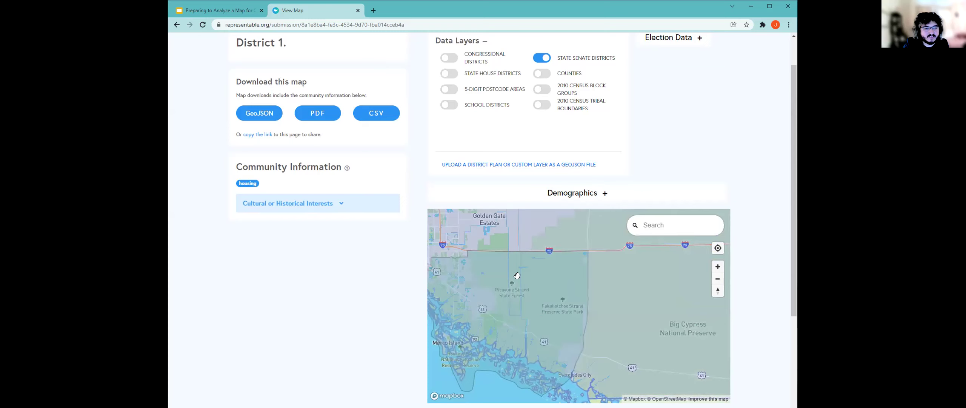
- Replace the State Senate Districts layer with School Districts and compare its boundaries with the community's area
click(536, 60)
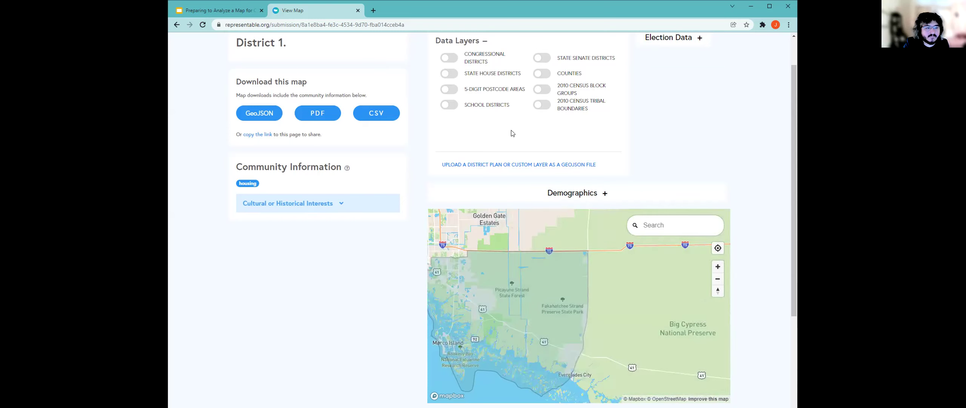
click(449, 104)
drag(500, 308, 505, 307)
scroll(555, 297, down, 5)
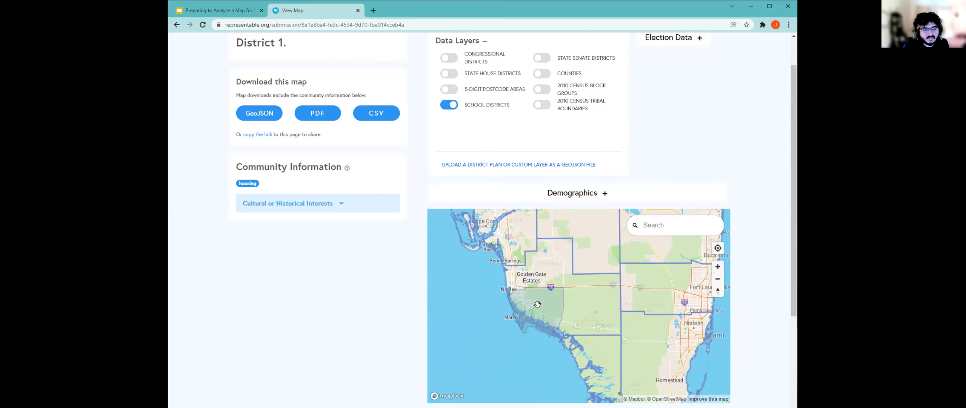
scroll(535, 305, up, 3)
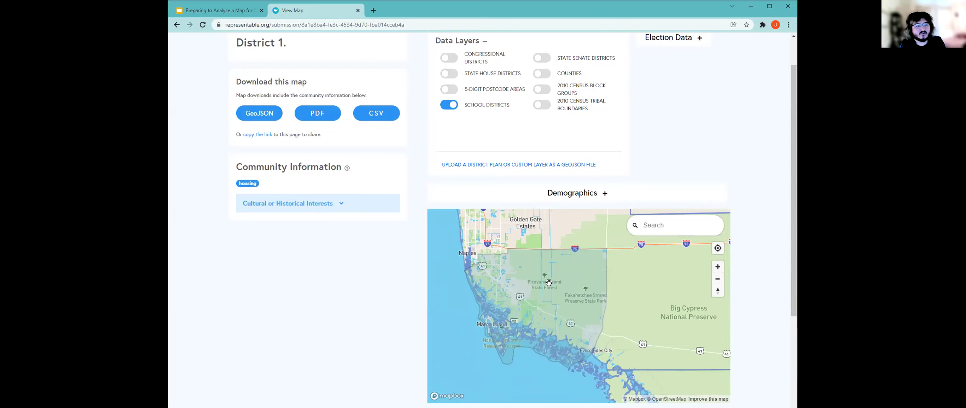
- Turn off the School Districts layer and collapse the data layer options
click(451, 106)
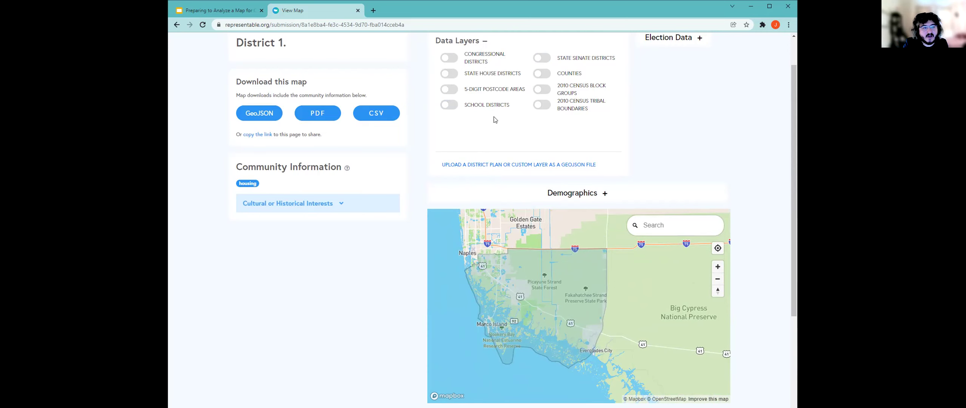
click(478, 43)
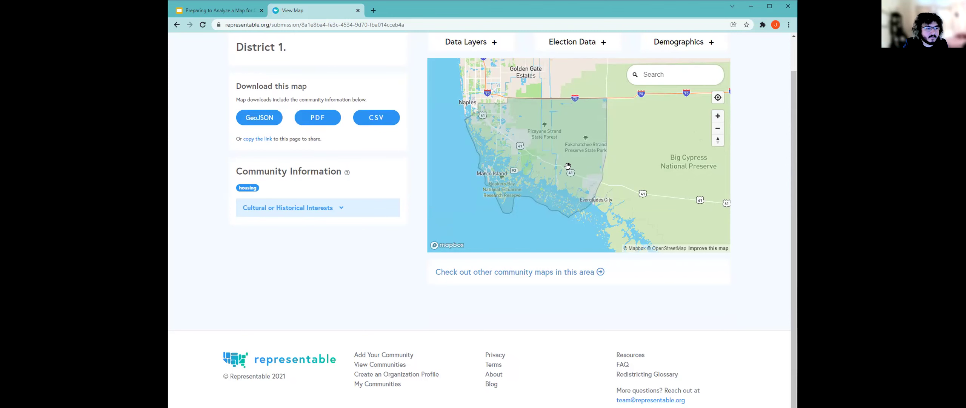
drag(569, 166, 584, 172)
scroll(395, 209, up, 2)
- Switch to the Google Slides presentation, enlarge its speaker notes, and open the link to the public access to state redistricting processes page
click(242, 12)
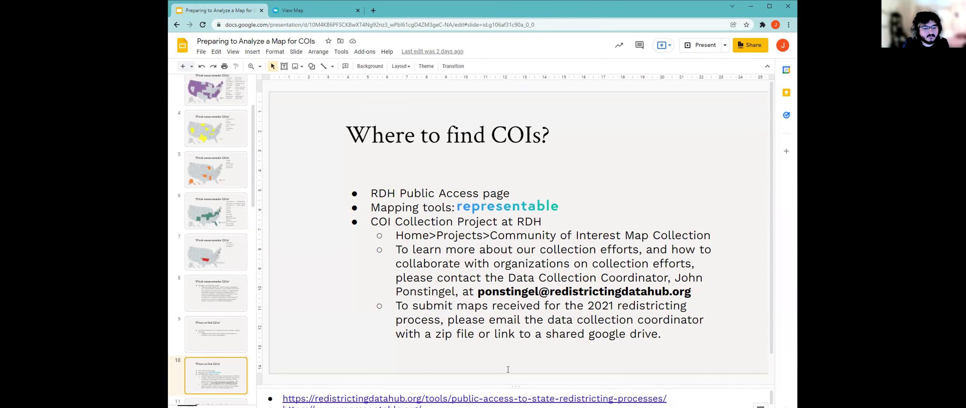
drag(510, 384, 514, 365)
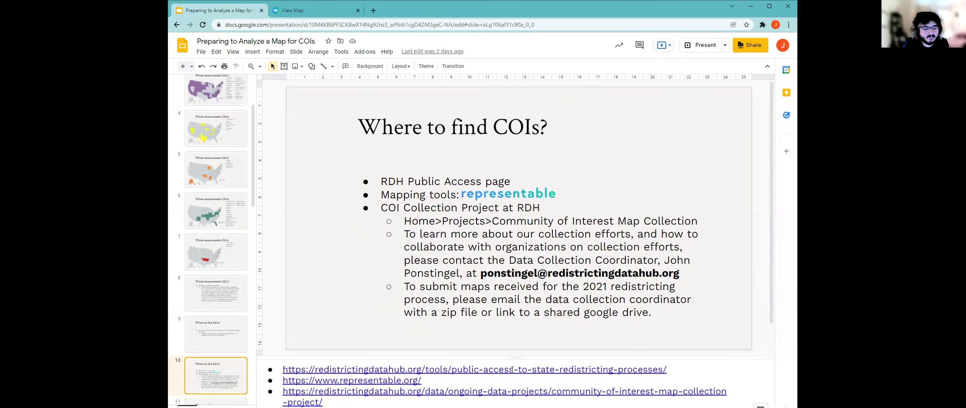
click(512, 369)
click(332, 380)
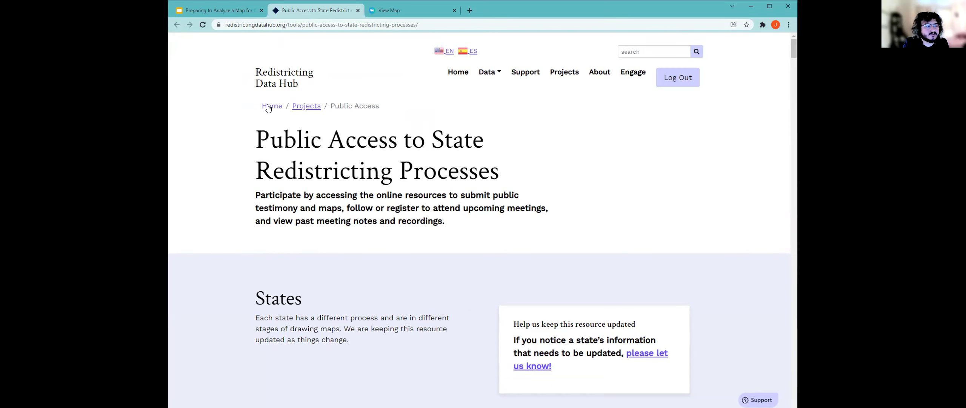
- Go to the Redistricting Data Hub's projects page and open the Community of Interest Map Collection Project in a new tab
click(273, 77)
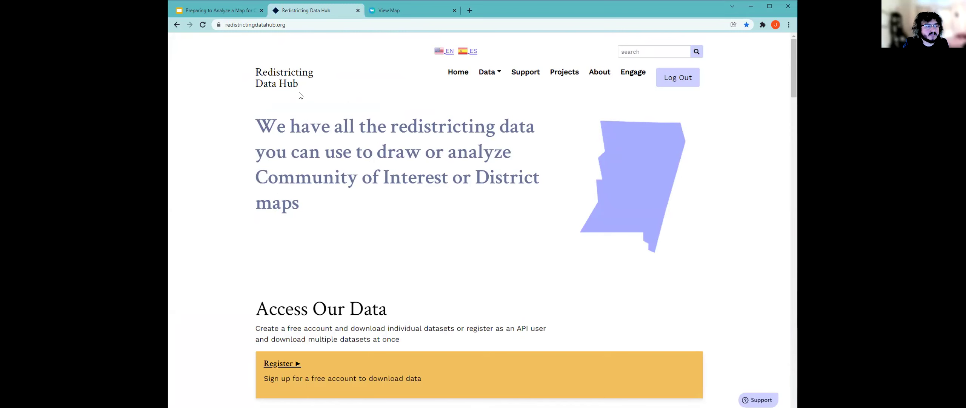
click(571, 75)
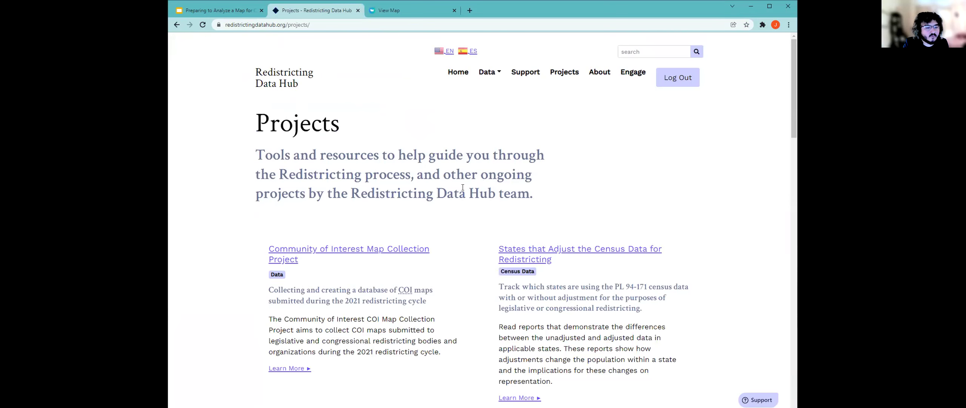
scroll(464, 189, down, 3)
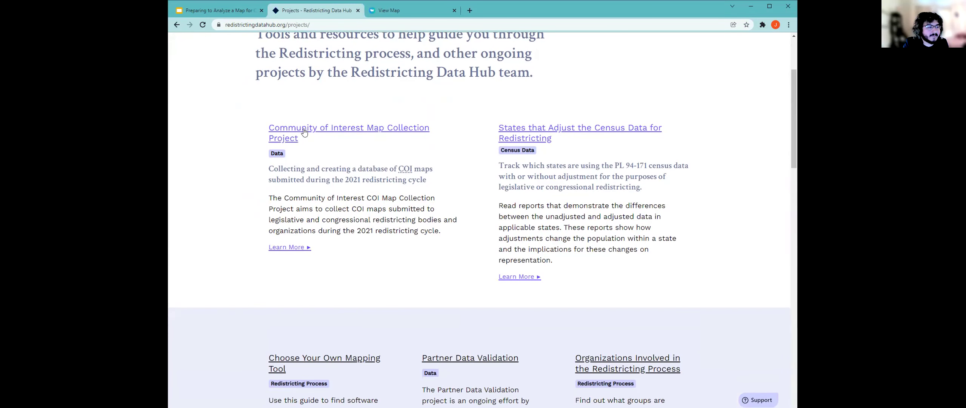
right_click(350, 132)
click(380, 134)
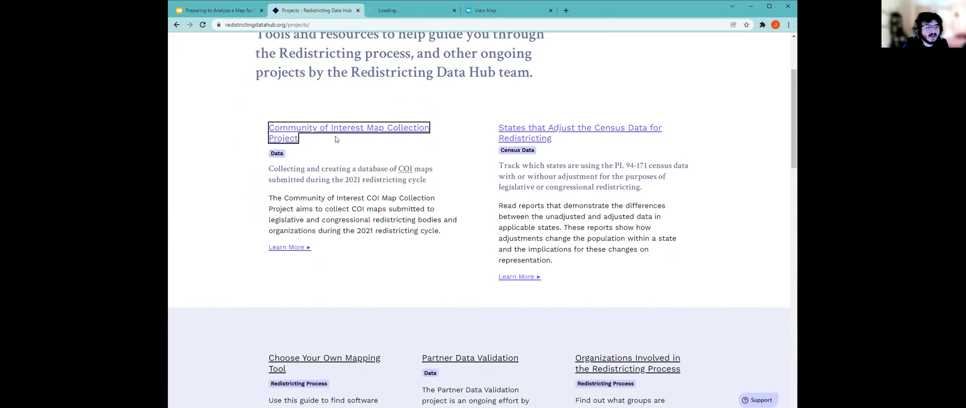
- Open the Public Access to State Redistricting Processes project and browse its state menu and first state entries
scroll(389, 223, down, 5)
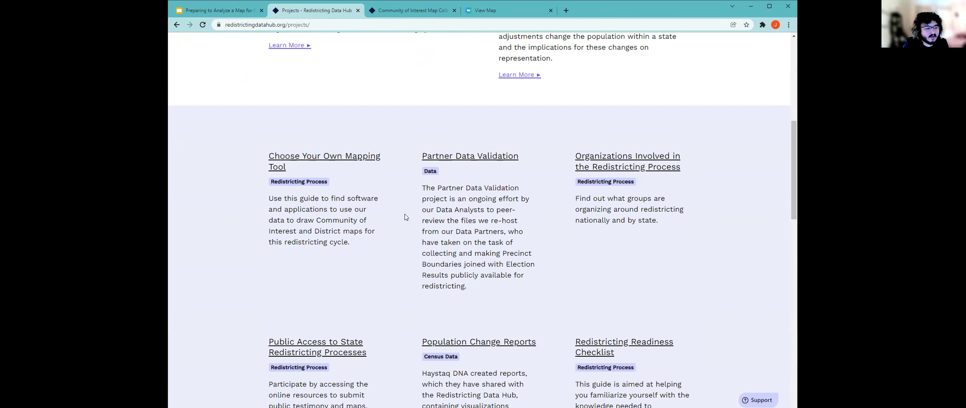
scroll(405, 215, down, 3)
click(339, 233)
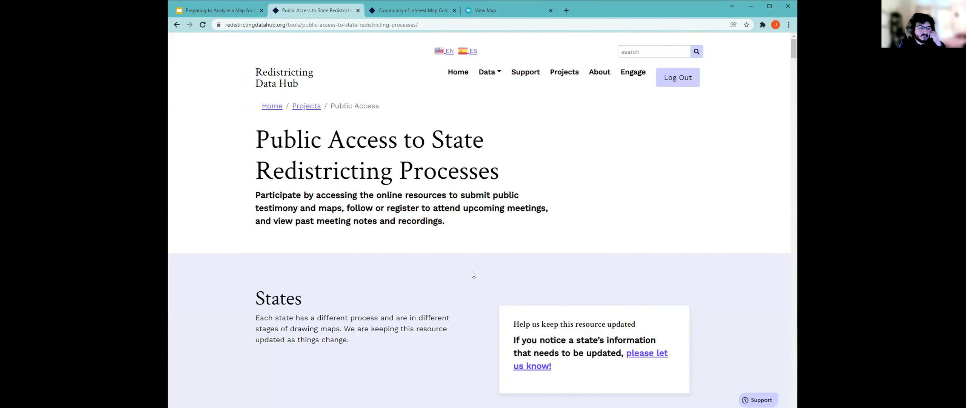
scroll(472, 271, down, 5)
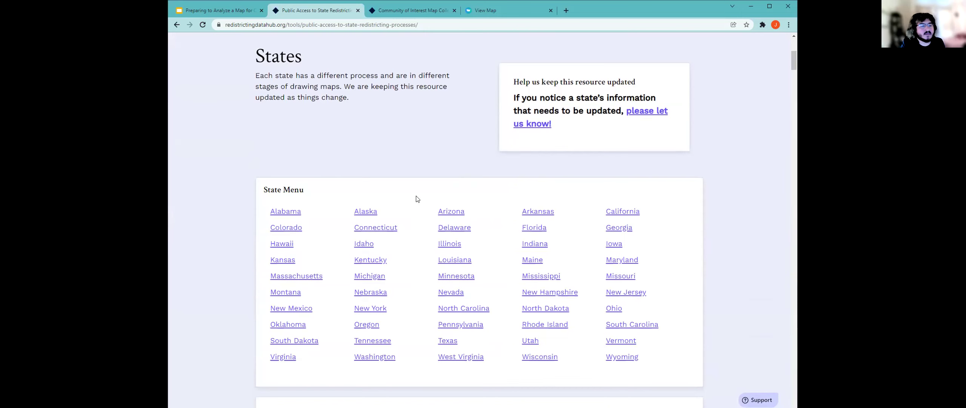
scroll(412, 201, down, 4)
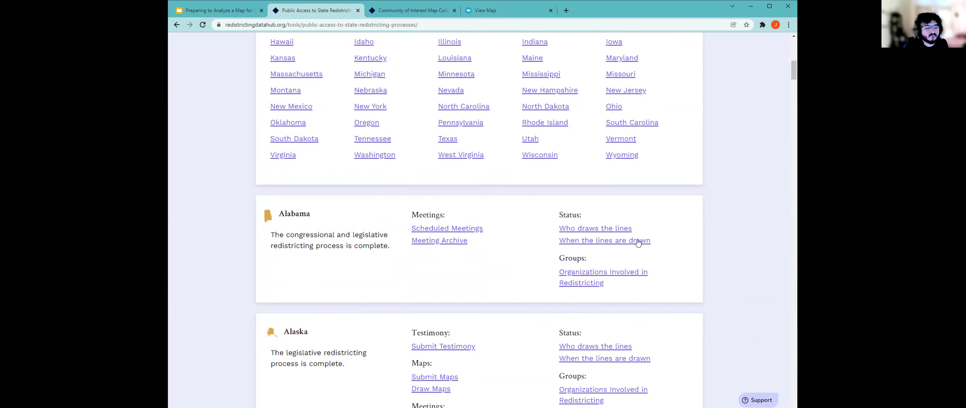
scroll(528, 229, down, 3)
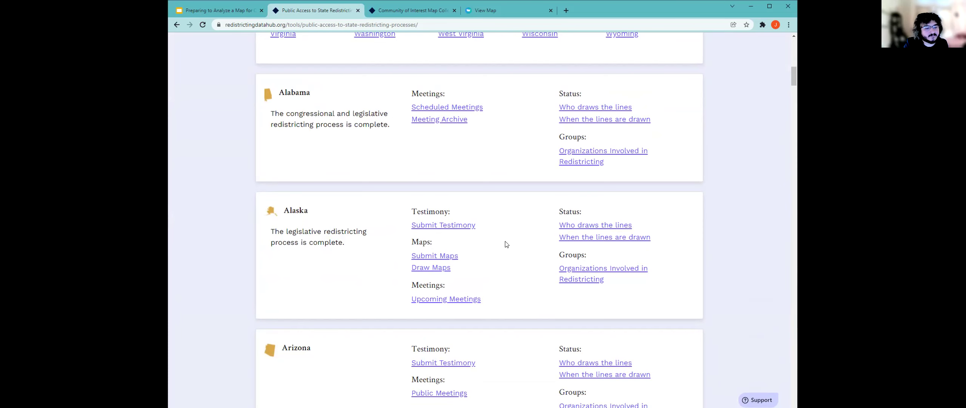
- Look over the Alabama, Alaska and Arizona entries on the state redistricting processes page
scroll(506, 233, down, 1)
scroll(506, 233, down, 2)
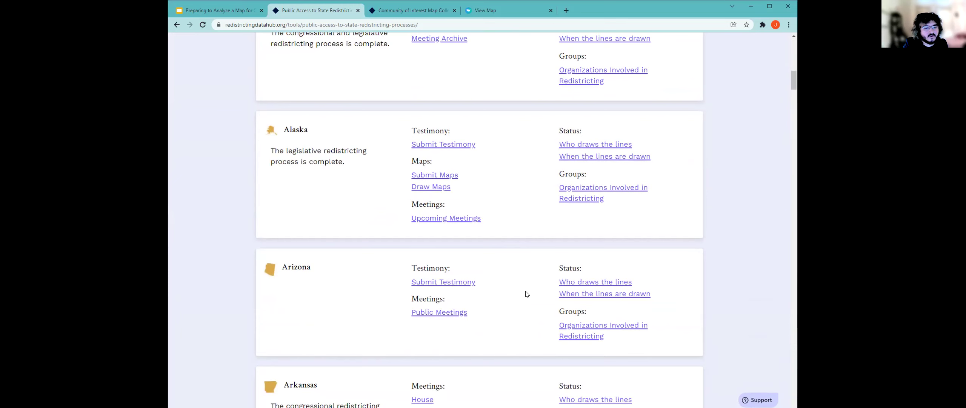
scroll(513, 300, up, 9)
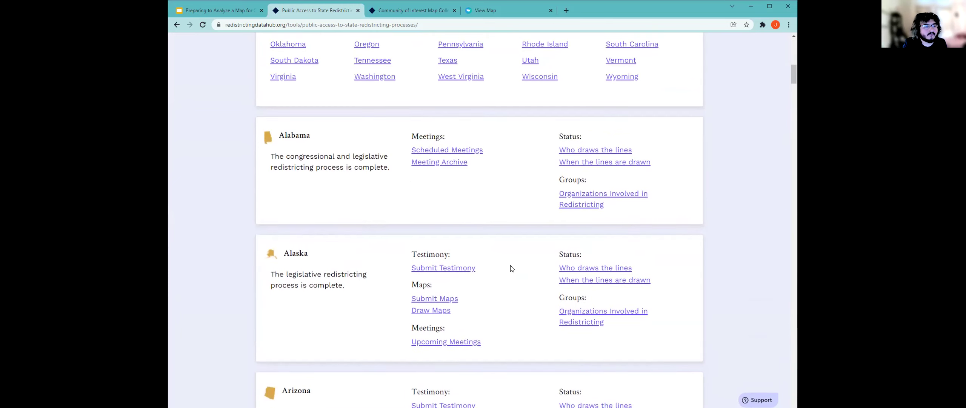
- Switch to the Community of Interest Map Collection Project page and read through its summary, database and Communities of Interest sections
click(411, 6)
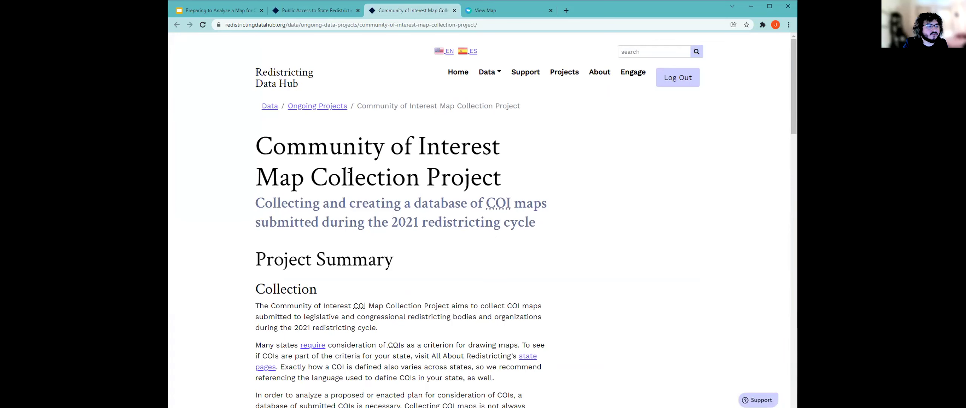
scroll(484, 293, down, 5)
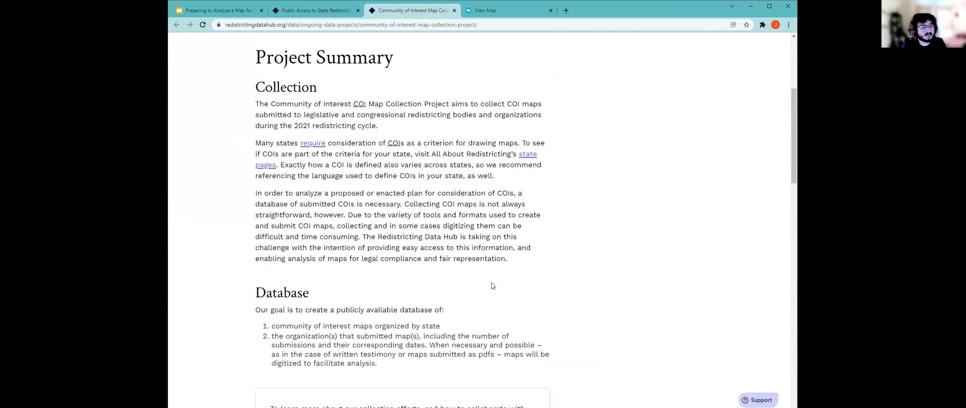
scroll(544, 282, down, 3)
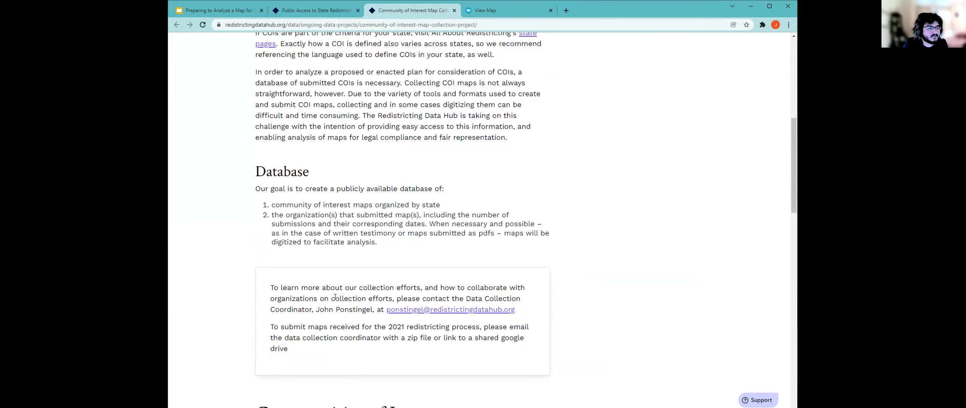
scroll(335, 296, up, 8)
scroll(259, 80, down, 18)
scroll(249, 158, up, 5)
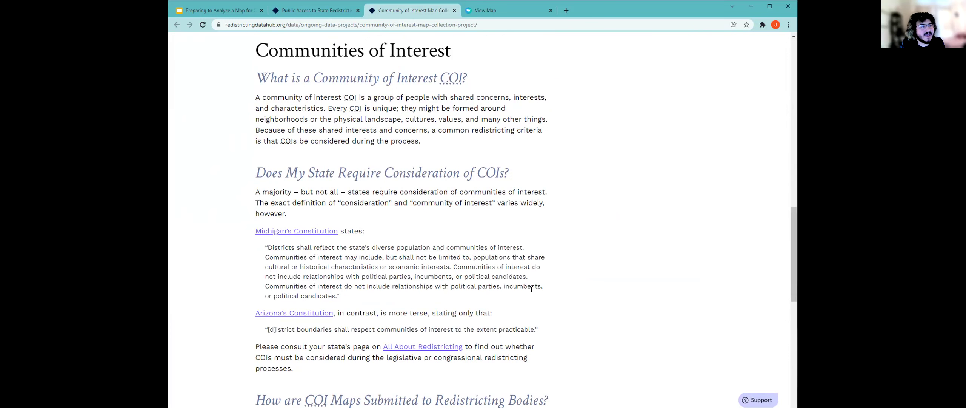
scroll(531, 289, up, 1)
- Return to the Google Slides deck, present it from the "Where to find COIs?" slide and advance to the enacted and proposed plans slide
click(219, 10)
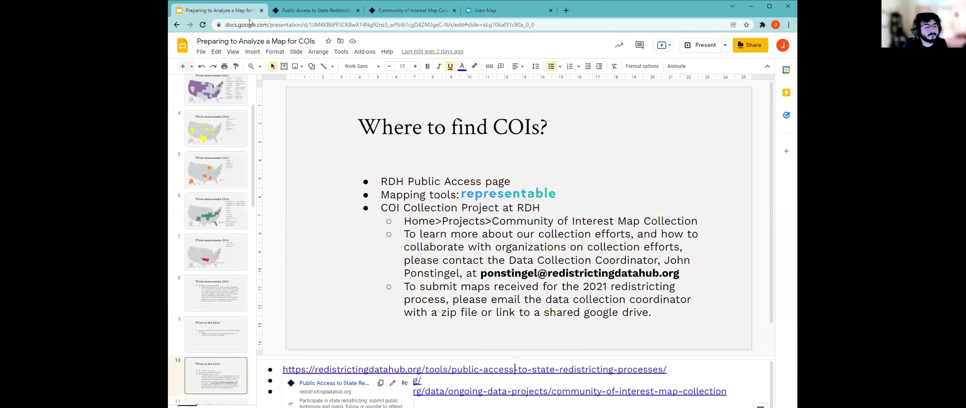
click(696, 50)
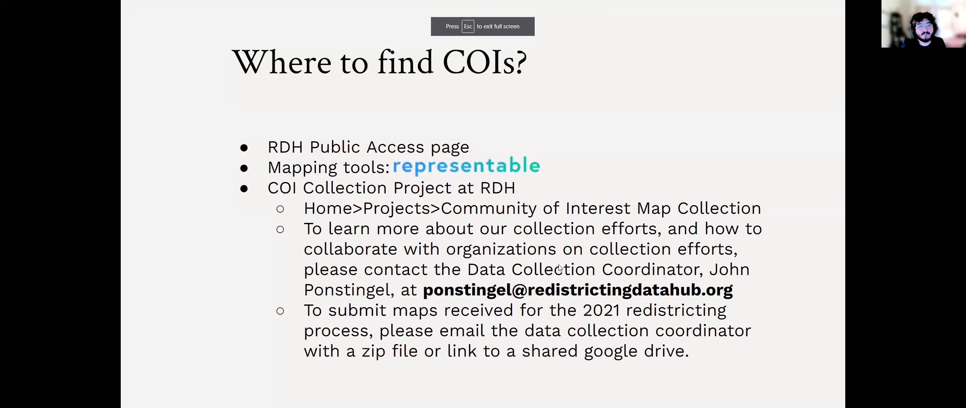
key(Right)
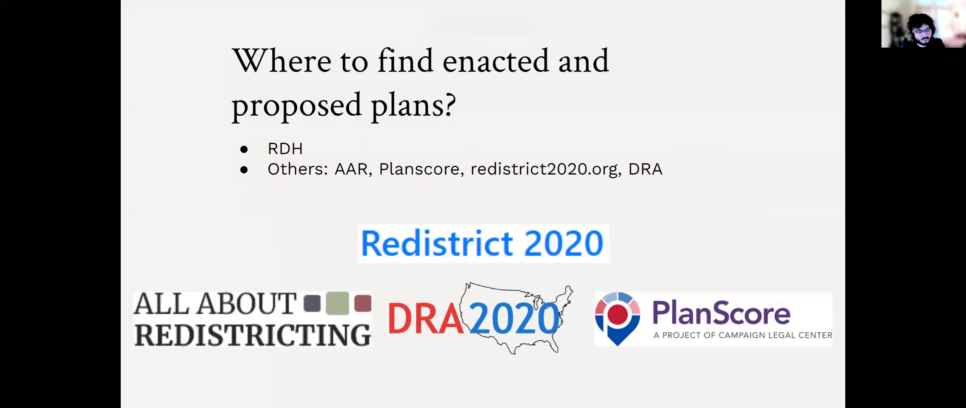
- Exit the slideshow and open the redistrict2020.org link from the slide's speaker notes
key(Escape)
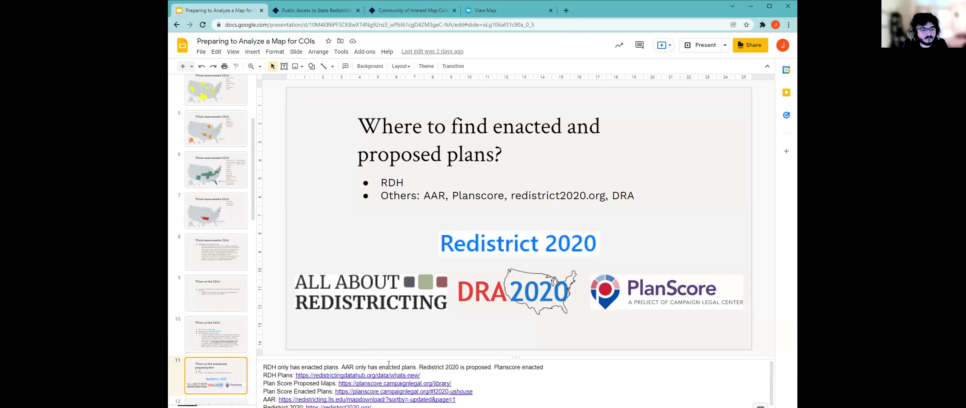
scroll(324, 382, down, 2)
click(323, 390)
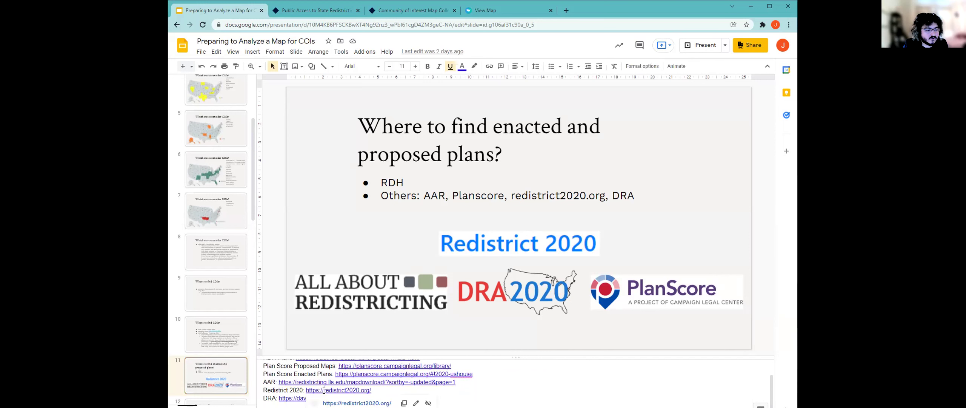
click(338, 401)
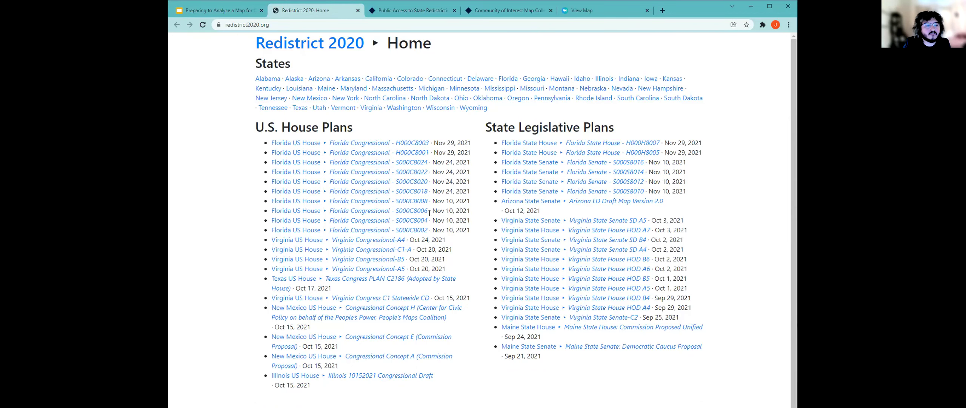
- View the GitHub repository linked from the Redistrict 2020 home page, and go back to that home page
scroll(483, 166, down, 1)
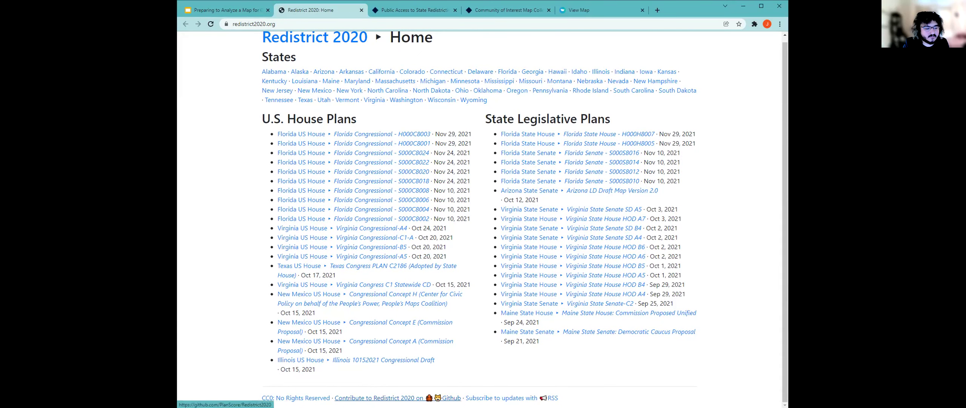
click(396, 398)
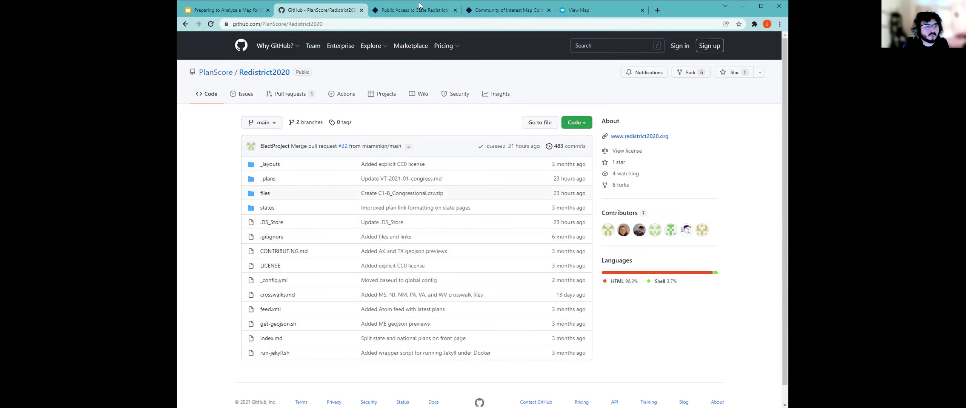
click(185, 23)
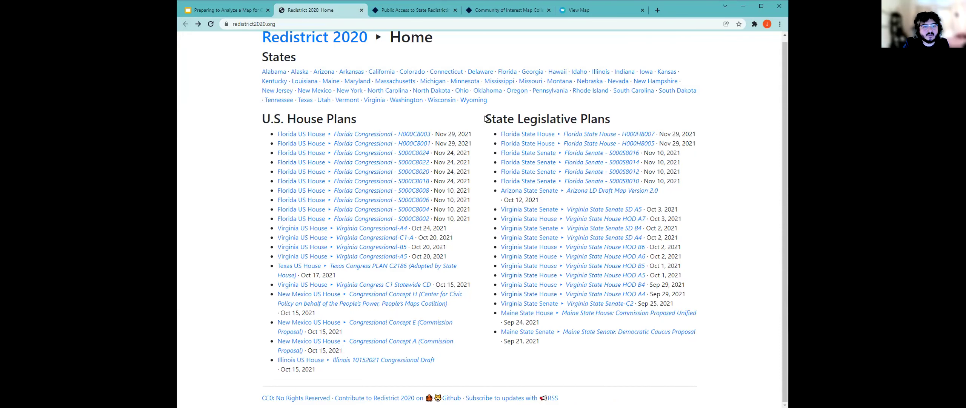
- Open the Florida State House H000H8007 plan and highlight its app view, PlanScore, All About Redistricting and Block Assignment File headings in turn
click(582, 135)
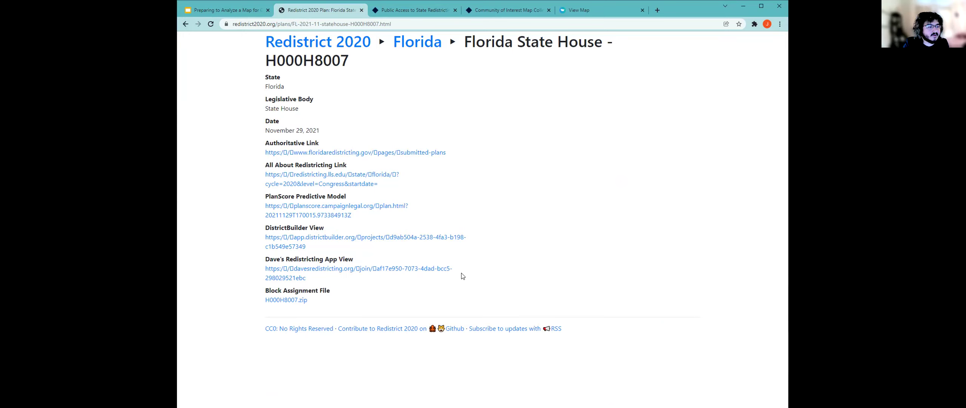
drag(268, 256, 353, 261)
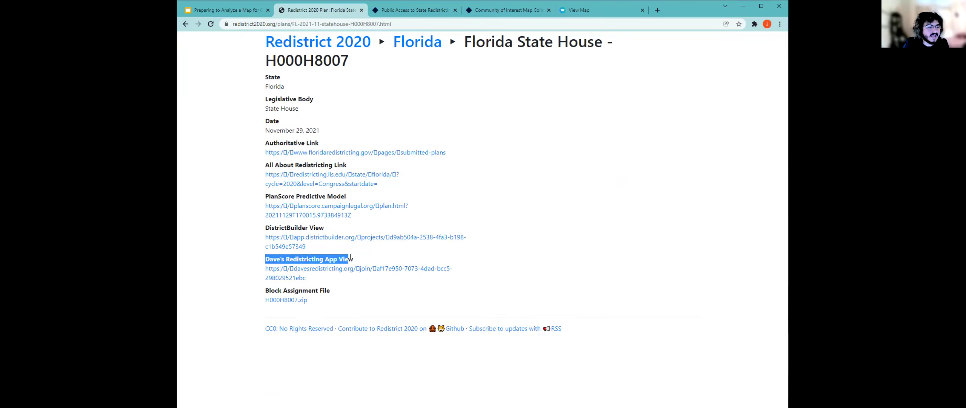
drag(264, 227, 323, 228)
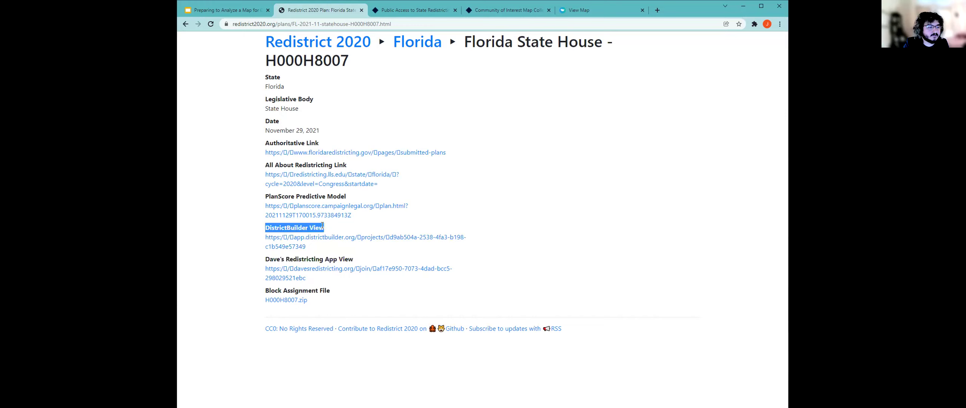
drag(265, 196, 346, 196)
drag(270, 165, 343, 165)
drag(329, 292, 258, 290)
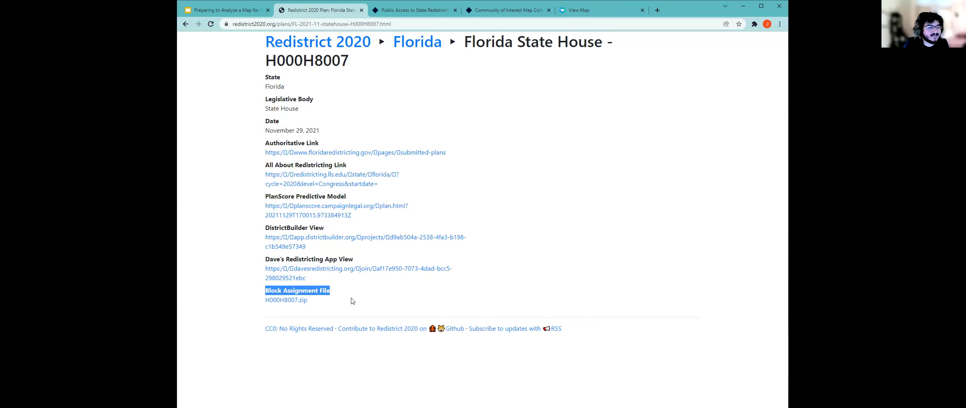
click(266, 311)
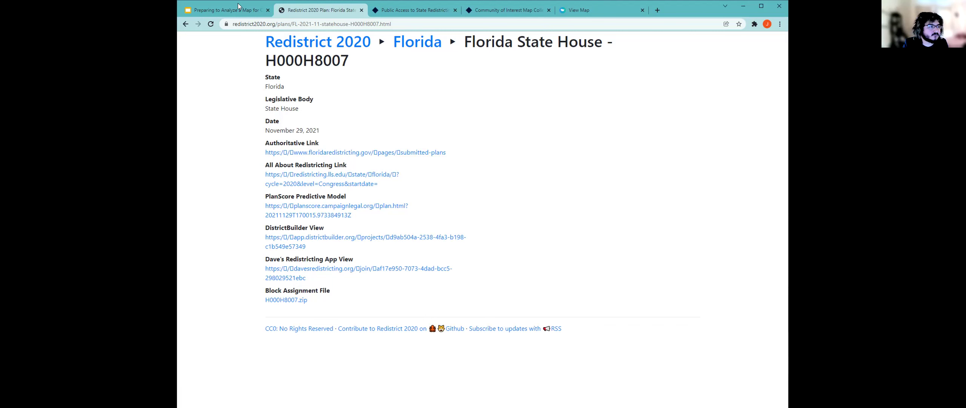
- Return to the Google Slides deck, present the enacted and proposed plans slide and advance to "Understanding census geographies"
click(238, 12)
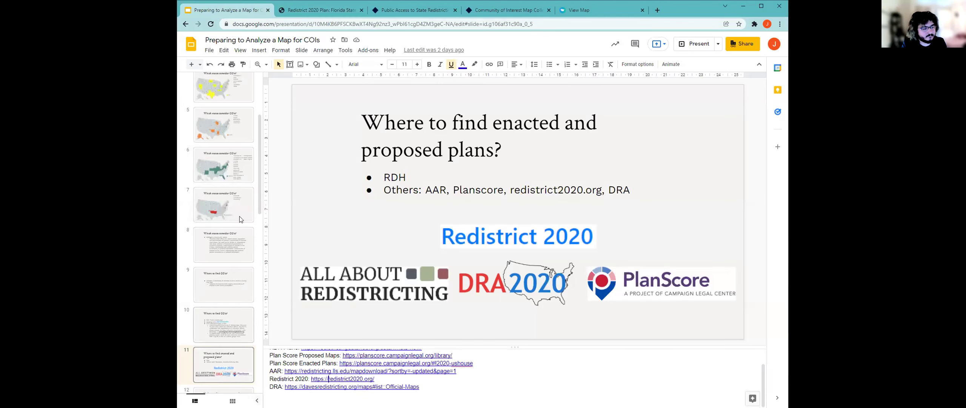
scroll(260, 174, down, 1)
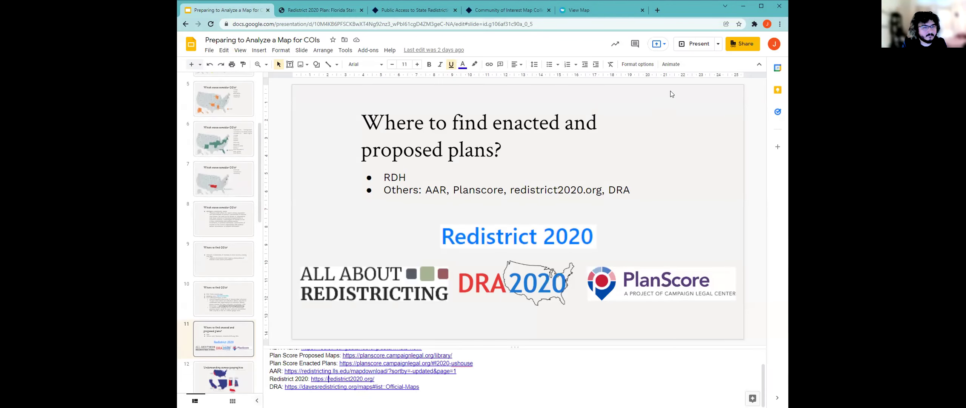
click(696, 44)
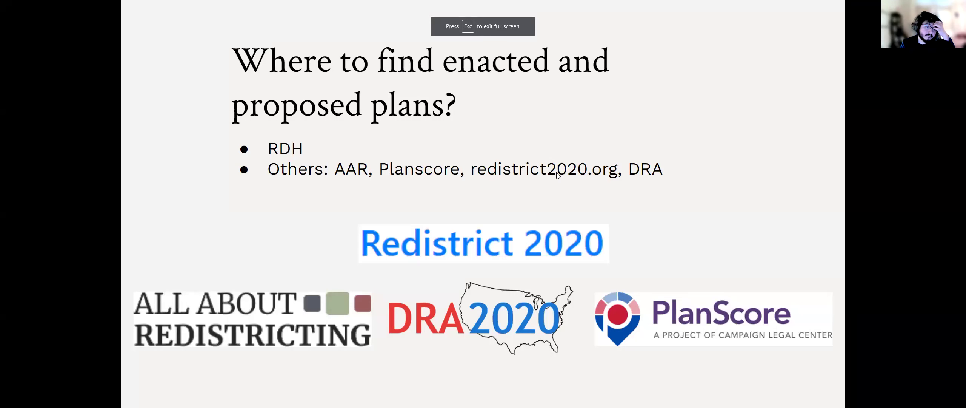
click(558, 174)
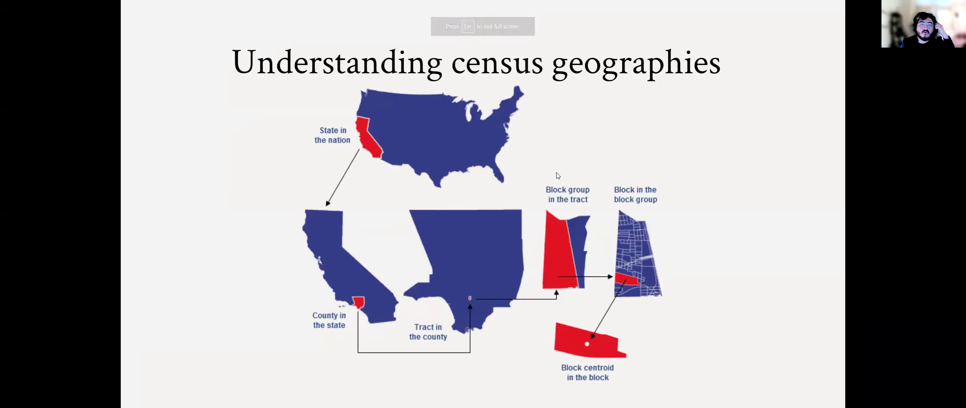